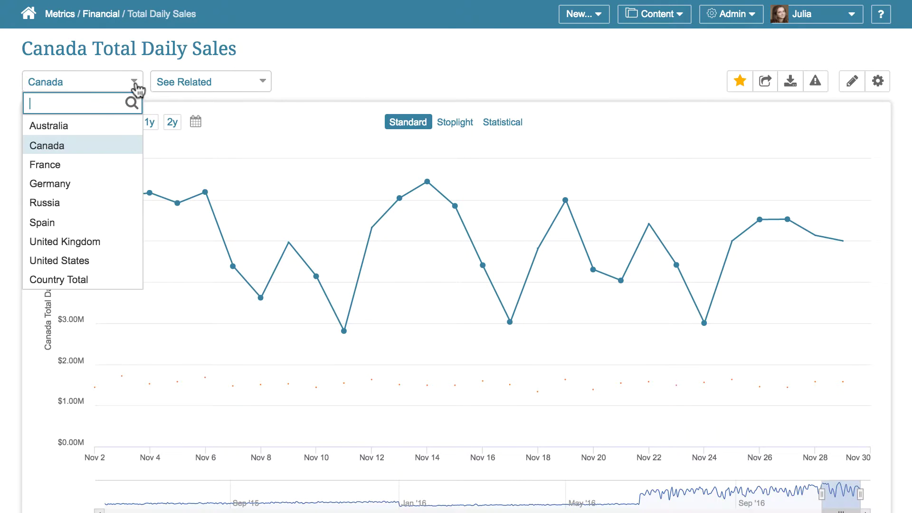
# View the Total Daily Sales chart for Russia and for Country Total
pyautogui.click(108, 201)
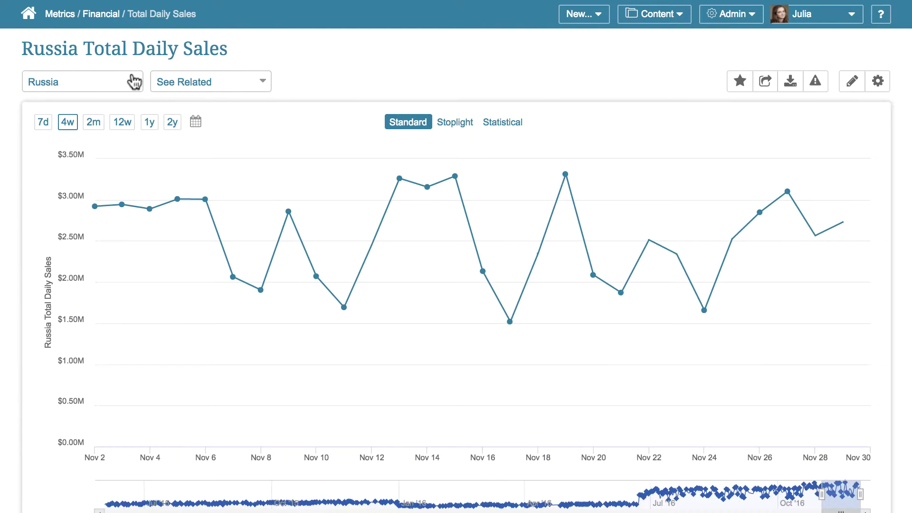
pyautogui.click(134, 81)
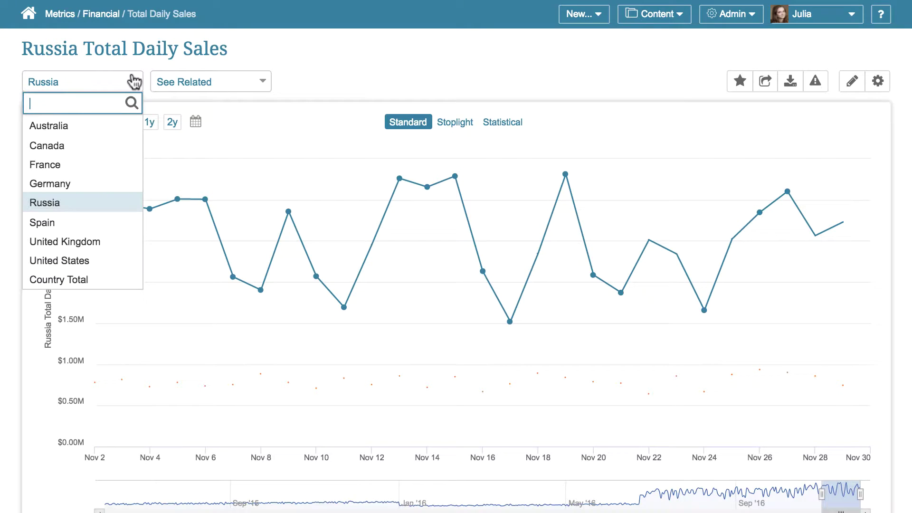
pyautogui.click(92, 279)
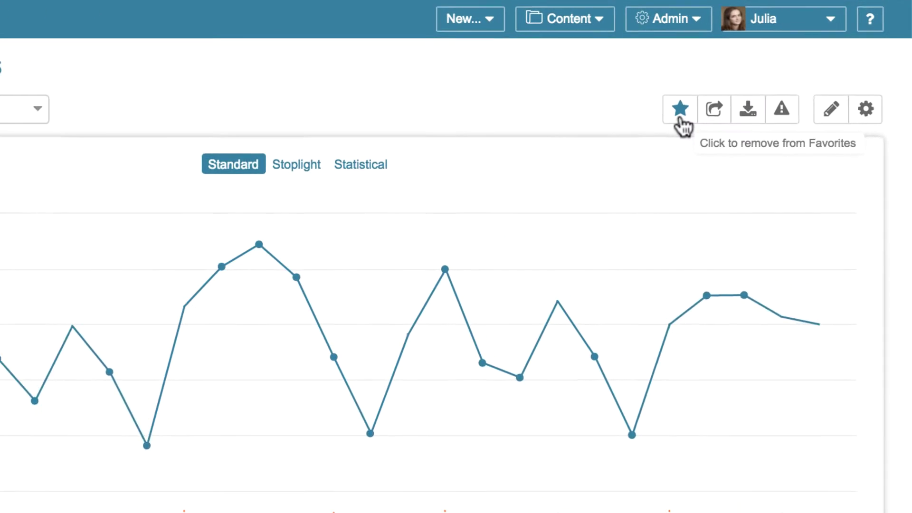
pyautogui.click(717, 120)
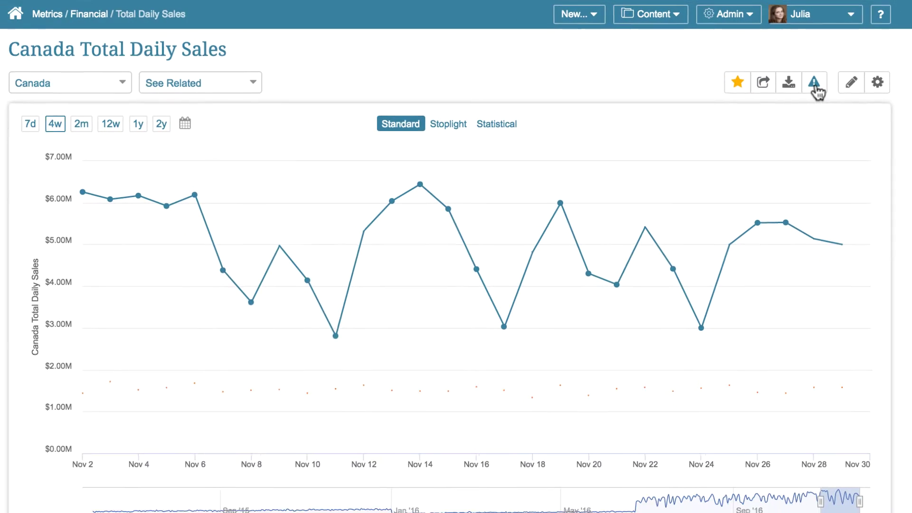
pyautogui.click(815, 81)
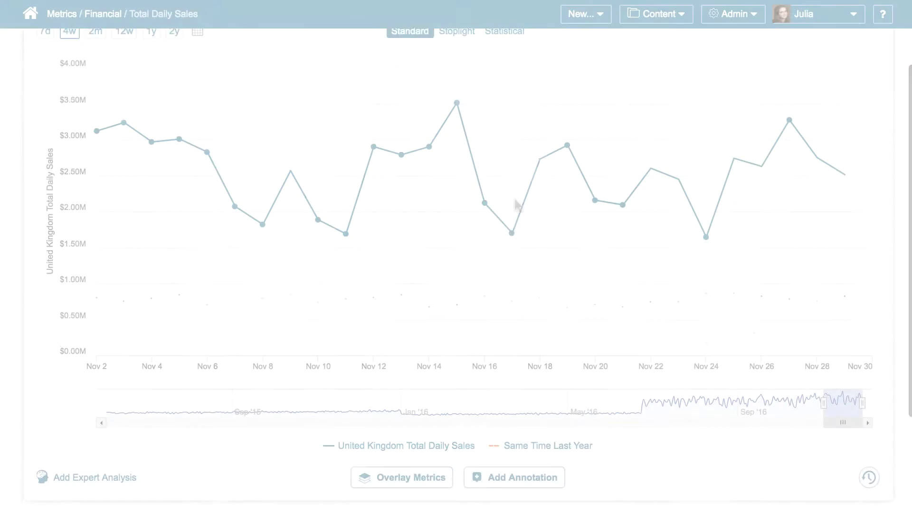
# Overlay the Germany Total Daily Sales metric on the United Kingdom Total Daily Sales chart and save the overlay
pyautogui.scroll(-1, 517, 205)
pyautogui.click(404, 430)
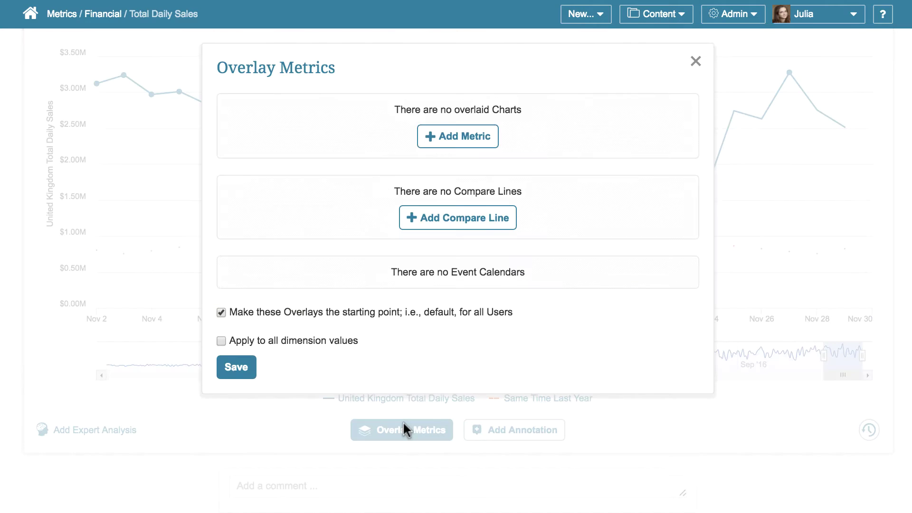
pyautogui.click(459, 143)
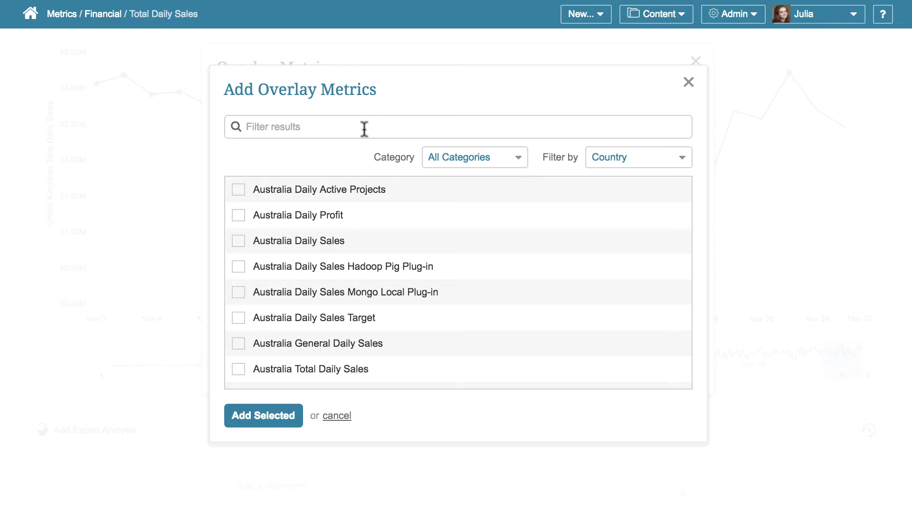
pyautogui.write('Germany')
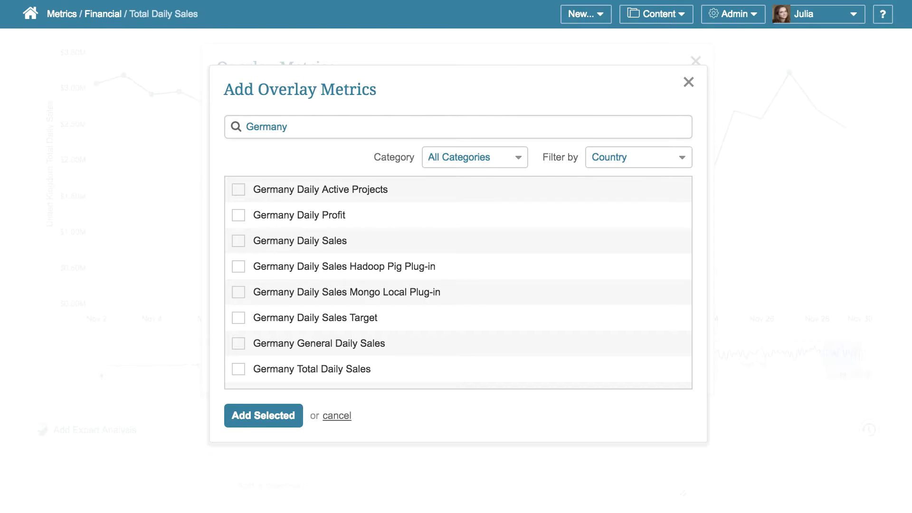
pyautogui.click(238, 369)
pyautogui.click(265, 416)
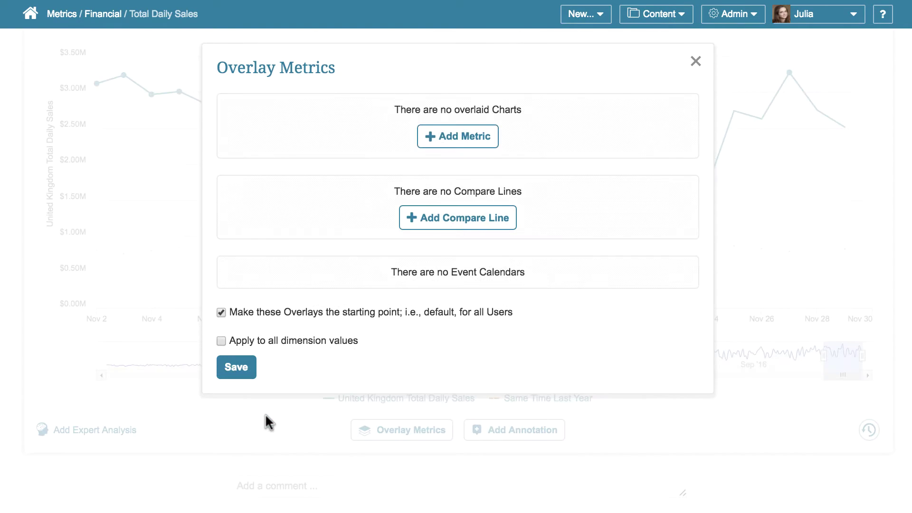
pyautogui.click(246, 404)
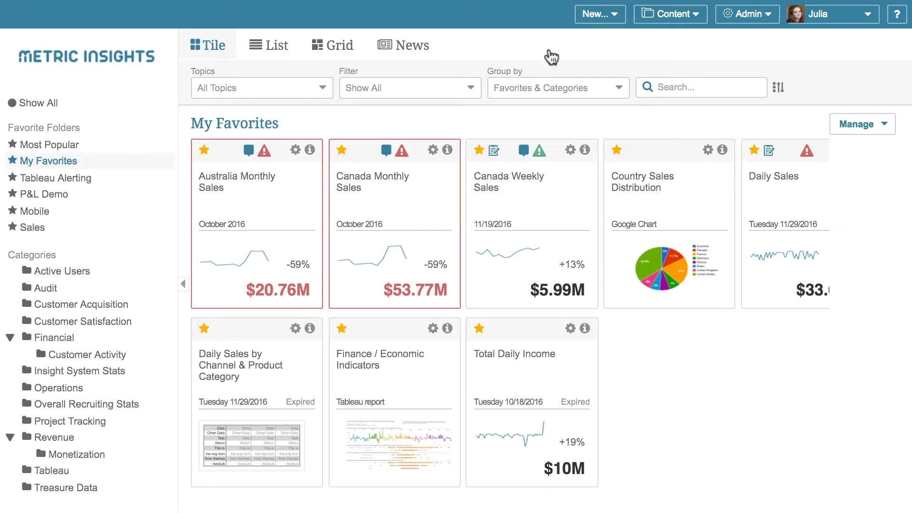
# Open the list of dimensions from the homepage
pyautogui.click(686, 17)
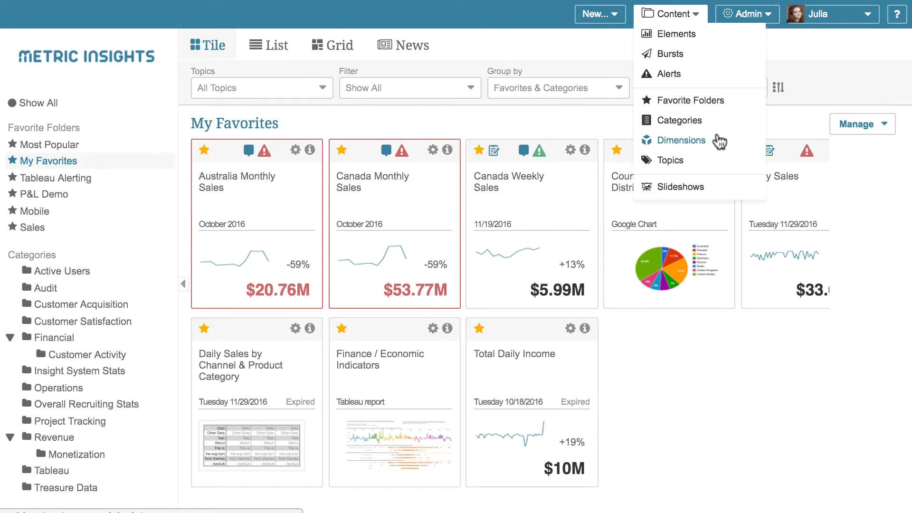
pyautogui.click(720, 141)
pyautogui.scroll(-2, 267, 401)
pyautogui.scroll(-2, 267, 395)
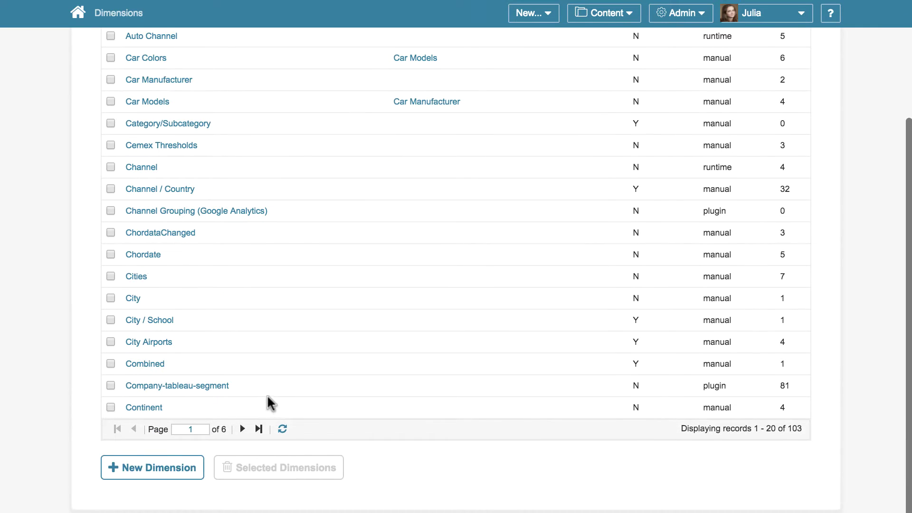
# Create a dimension named Country with bind parameter country and a "Total" dimension value included
pyautogui.click(177, 467)
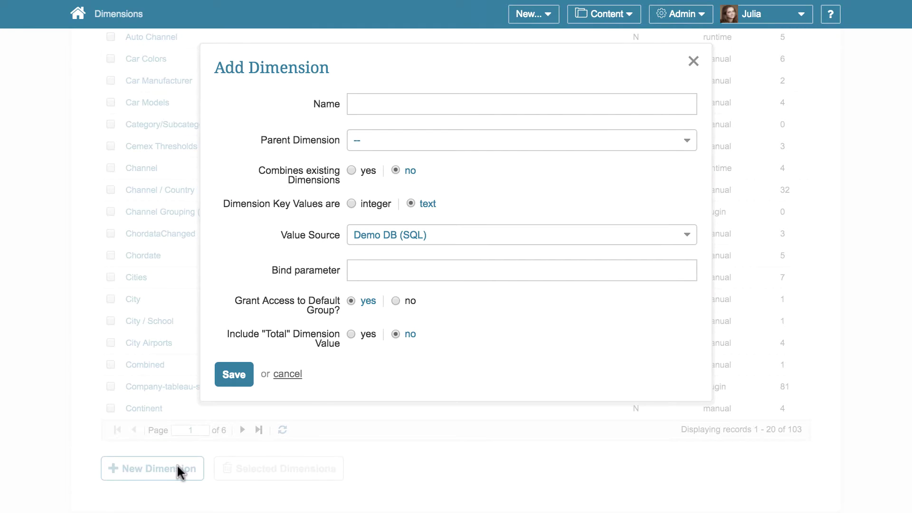
pyautogui.click(385, 104)
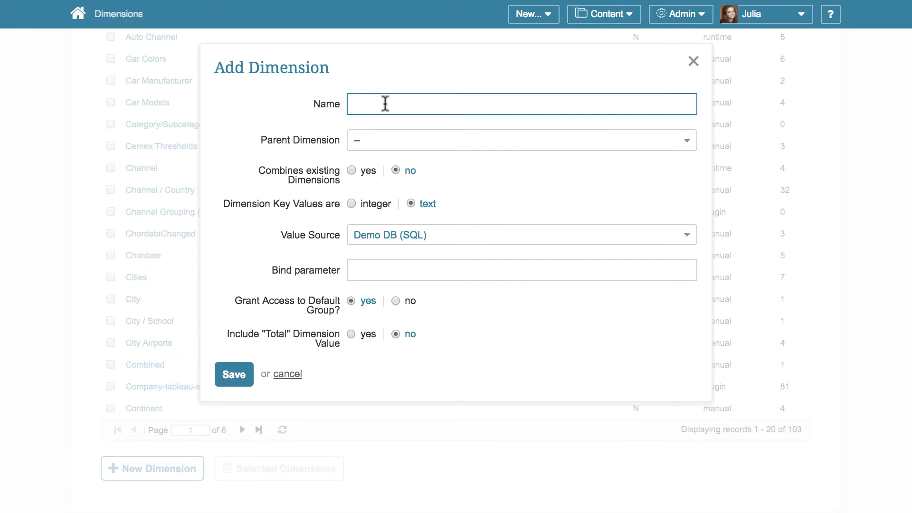
pyautogui.write('Country')
pyautogui.click(383, 266)
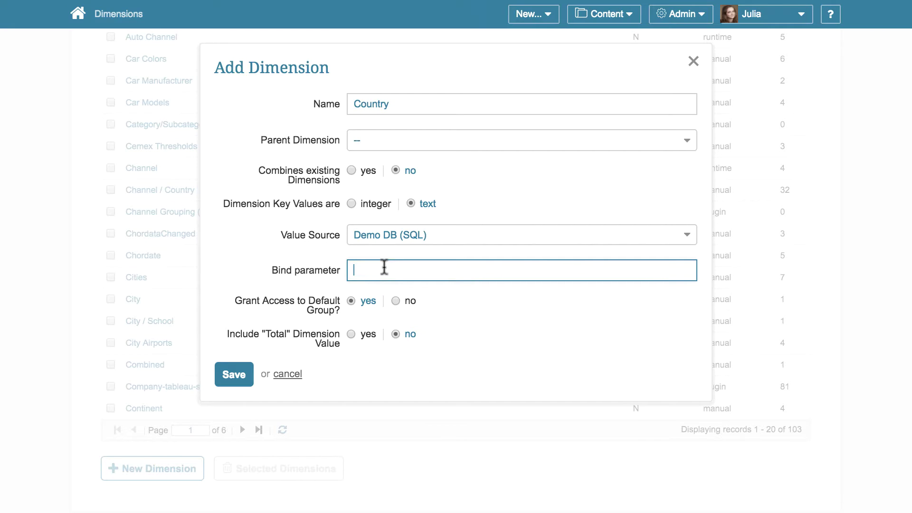
pyautogui.write('country')
pyautogui.click(350, 332)
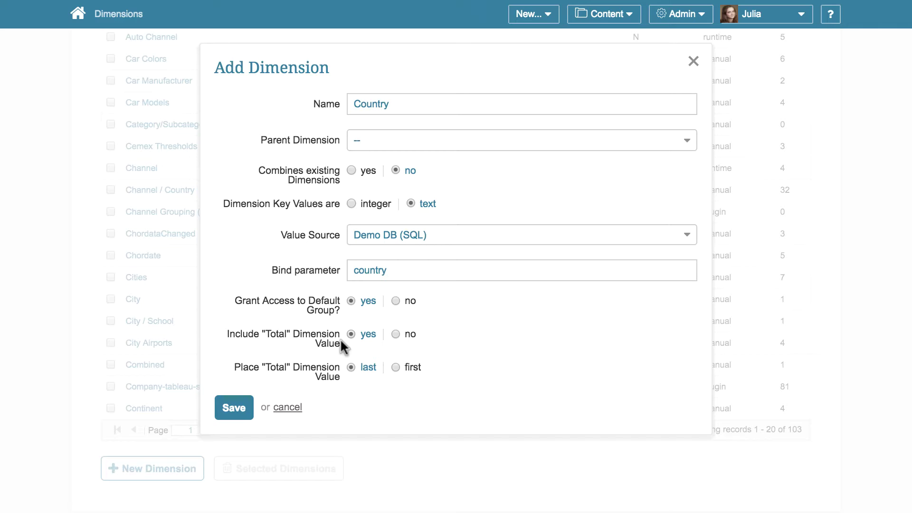
pyautogui.click(247, 408)
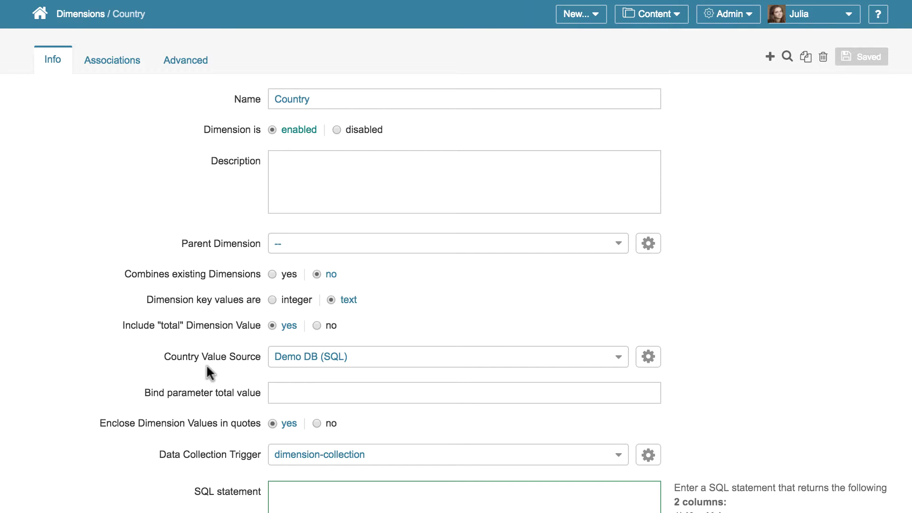
# Review the data collection trigger choices for the Country dimension, keeping dimension-collection
pyautogui.scroll(-4, 208, 373)
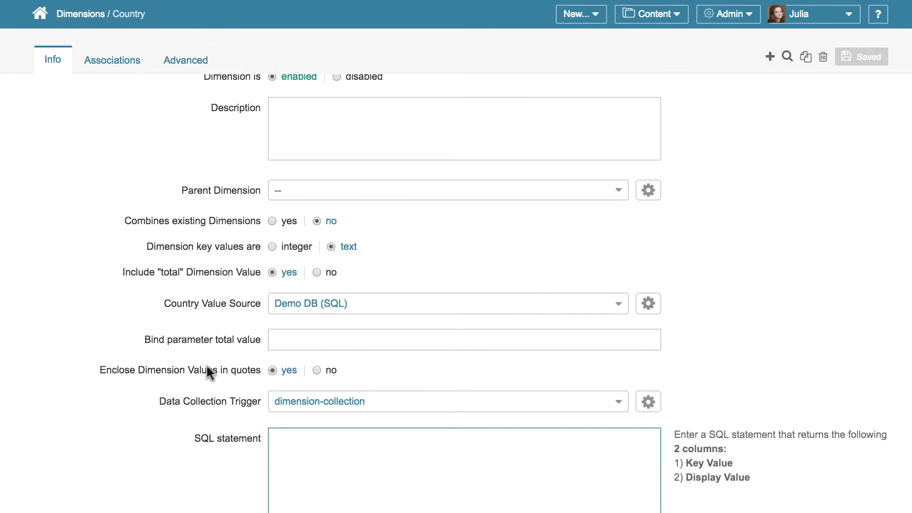
pyautogui.scroll(-4, 207, 372)
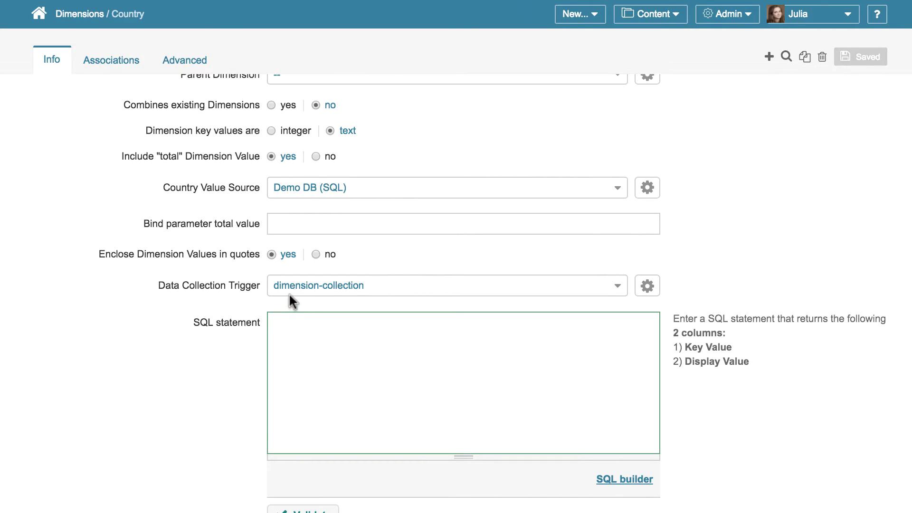
pyautogui.click(396, 286)
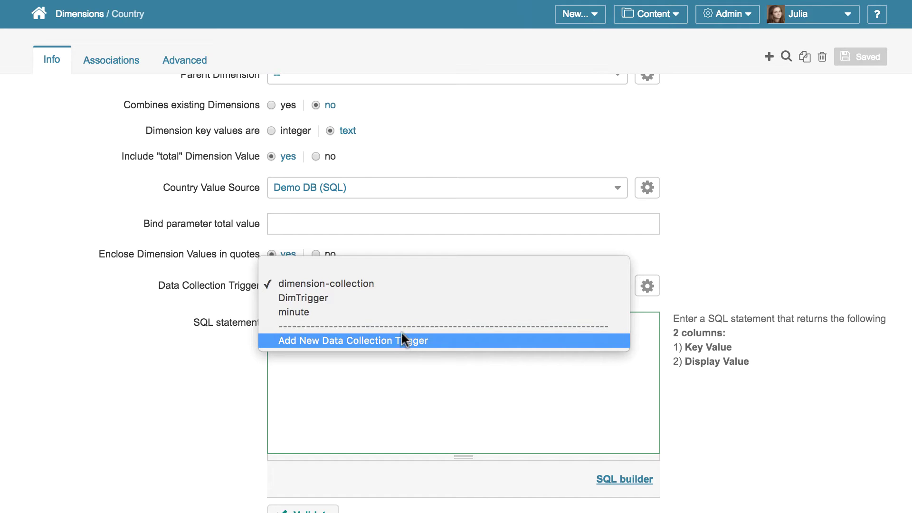
pyautogui.click(700, 282)
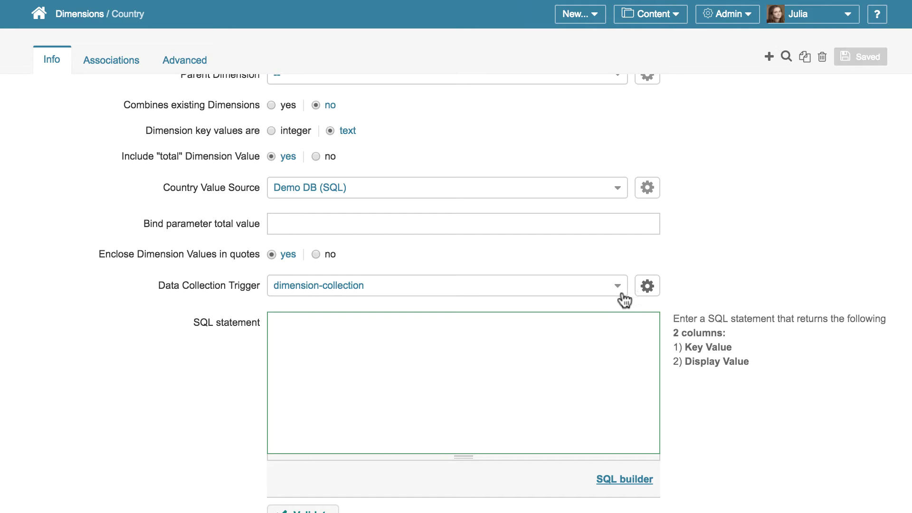
# Enter the SQL statement "select distinct country, country from daily_order_summary" for the Country dimension
pyautogui.click(471, 334)
pyautogui.write('select ')
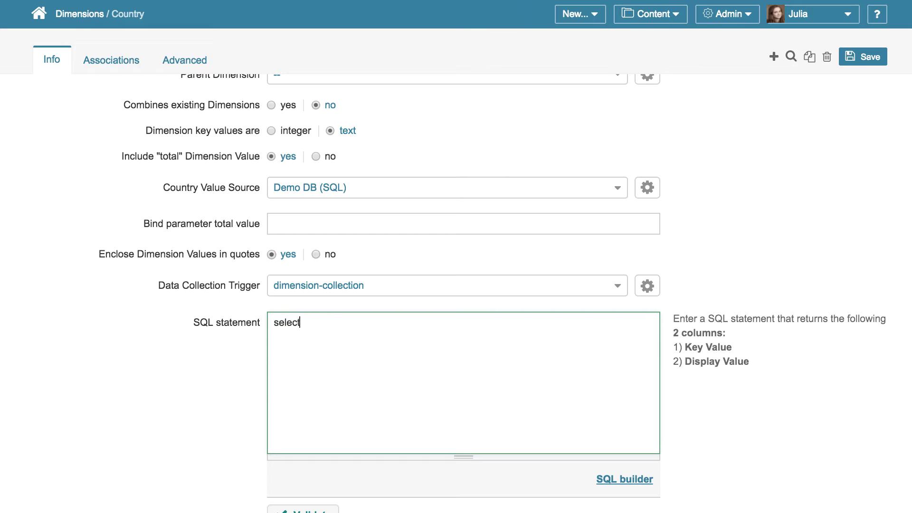
pyautogui.write('distinct country, country fr')
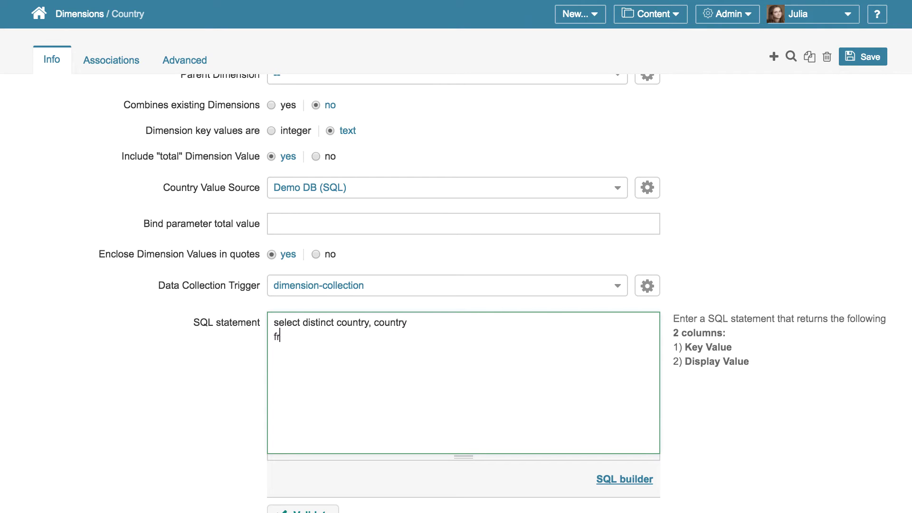
pyautogui.write('om daily_order_summary')
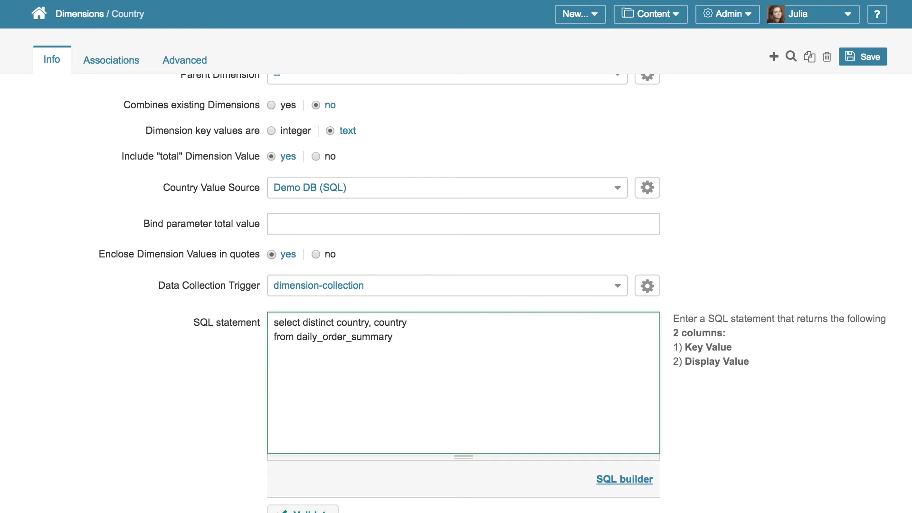
# Validate the SQL statement and check the sample dimension values
pyautogui.scroll(-3, 457, 285)
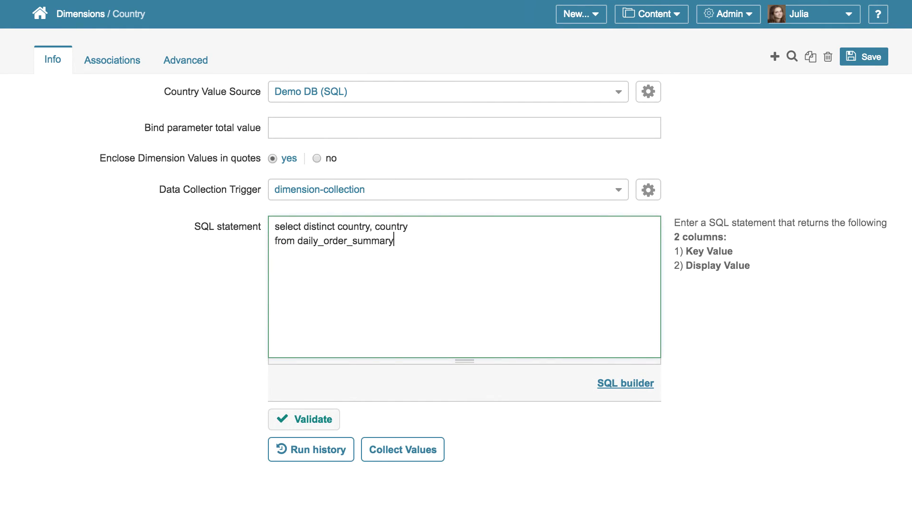
pyautogui.click(312, 412)
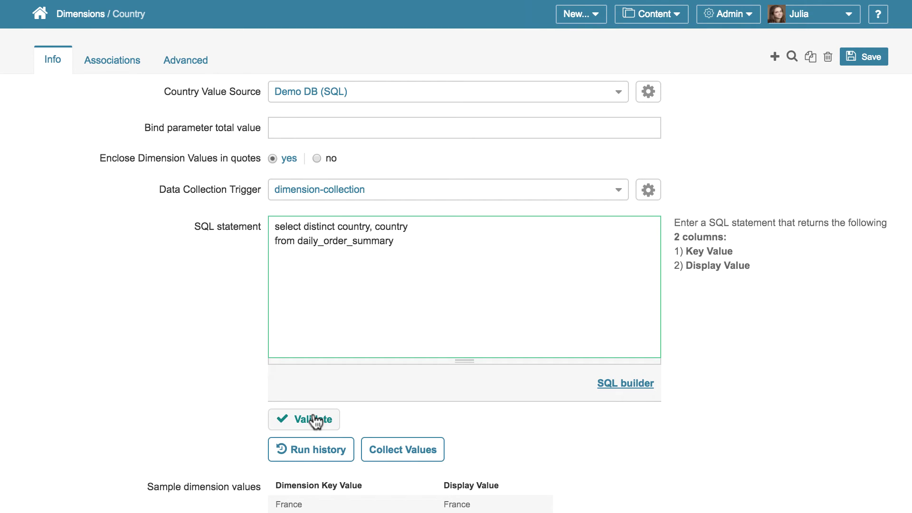
pyautogui.scroll(-3, 314, 420)
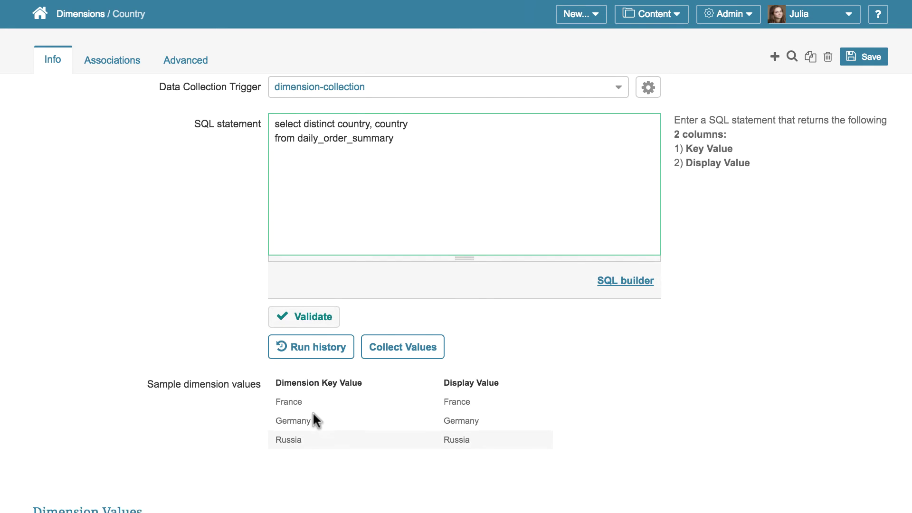
# Collect the Country dimension's values and review the Dimension Values list
pyautogui.click(404, 333)
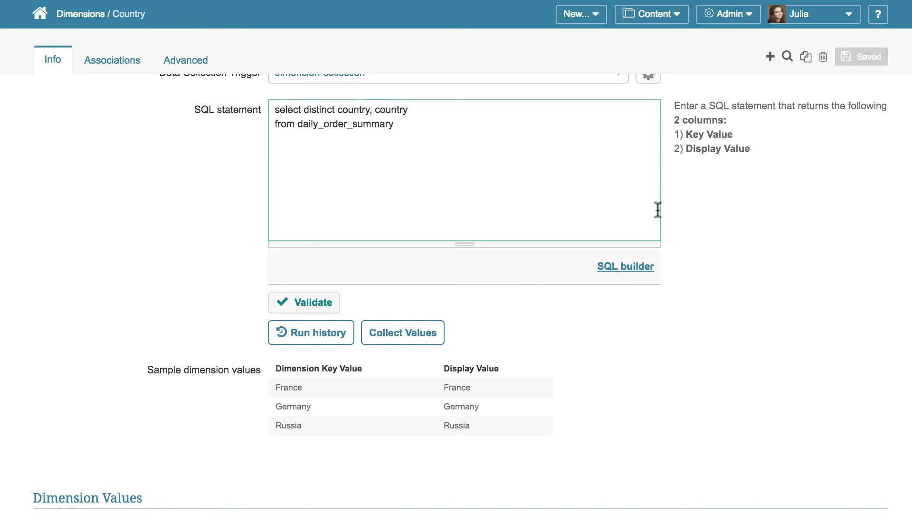
pyautogui.scroll(-4, 658, 210)
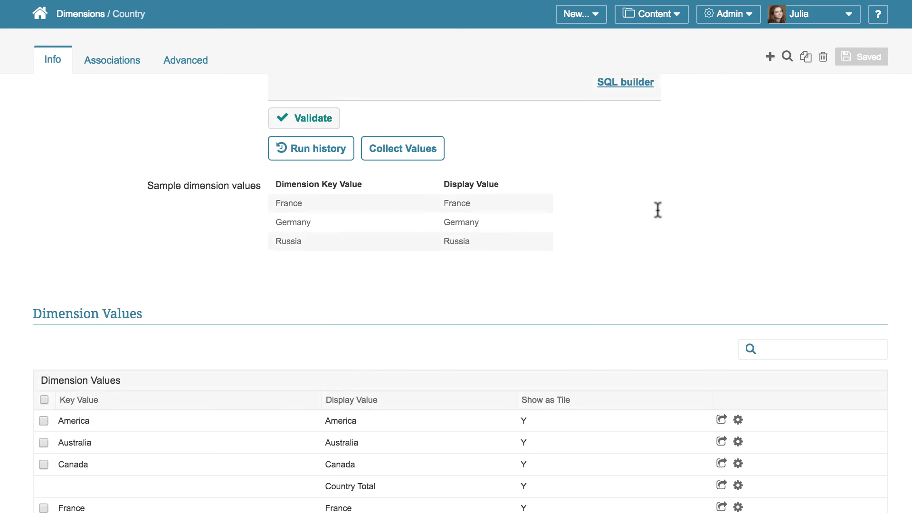
pyautogui.scroll(-4, 658, 211)
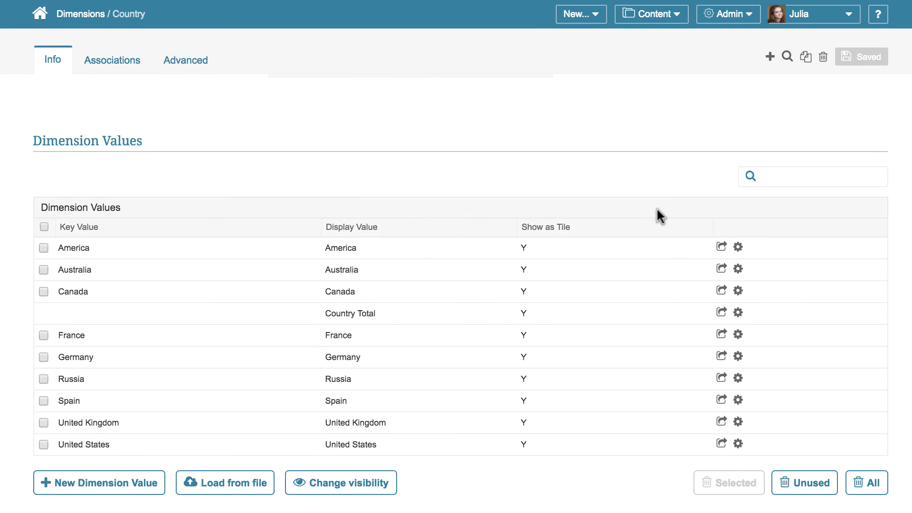
pyautogui.scroll(-1, 657, 207)
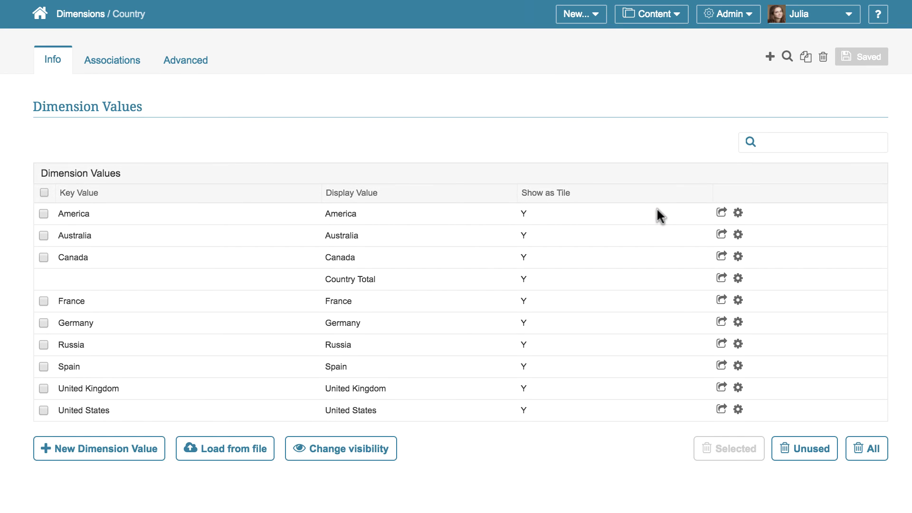